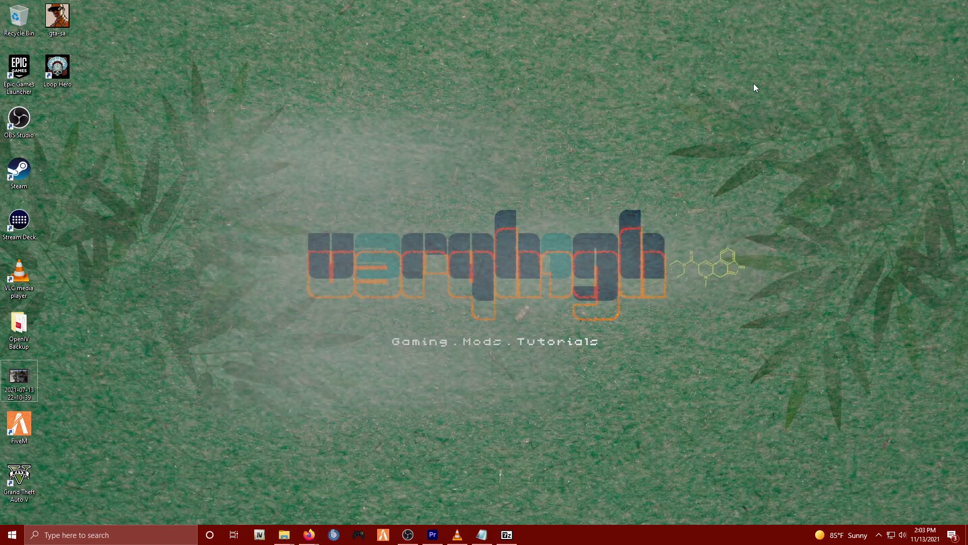
- Review the iFruitAddon2 and NativeUI 1.9.1 GitHub releases, then move to the LemonUI 1.5.1 download page
{"action": "mouse_move", "coordinate": [313, 531]}
{"action": "left_click", "coordinate": [254, 497]}
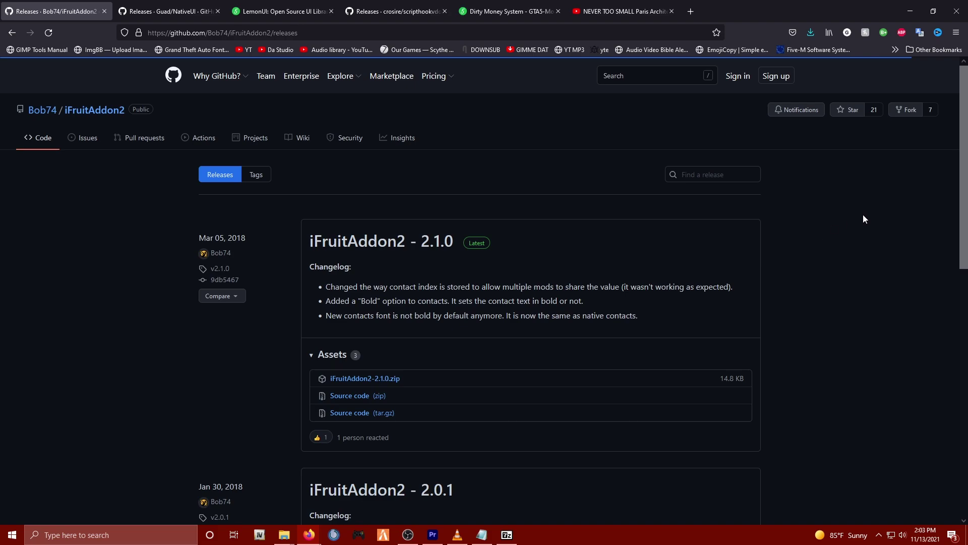
{"action": "left_click", "coordinate": [185, 4]}
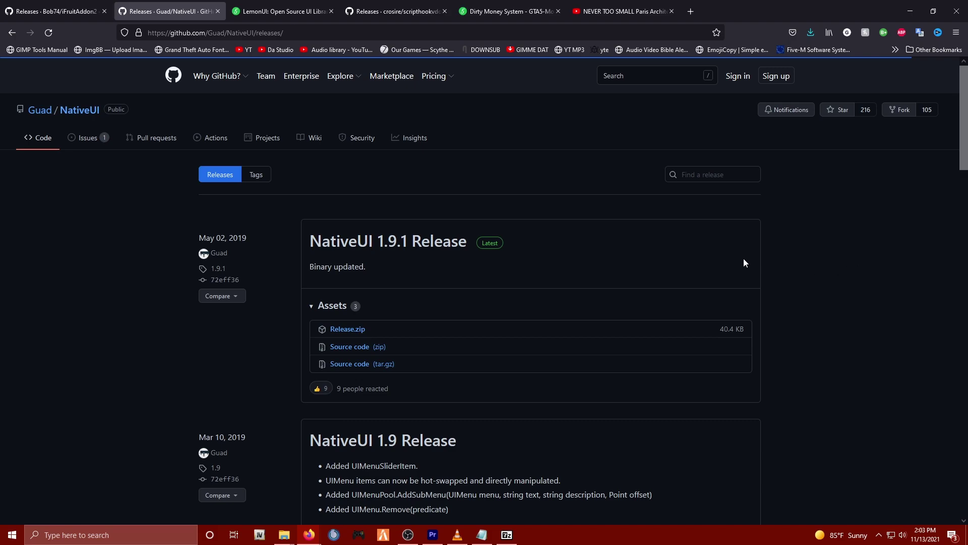
{"action": "left_click", "coordinate": [298, 11]}
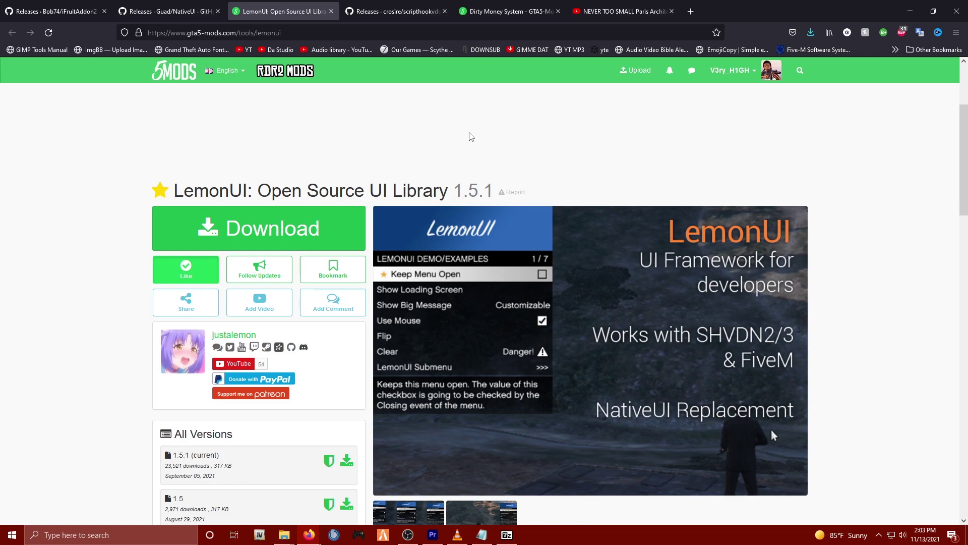
- Bring up the ScriptHookVDotNet v3.3.2 GitHub releases page listing ScriptHookVDotNet.zip
{"action": "left_click", "coordinate": [404, 11]}
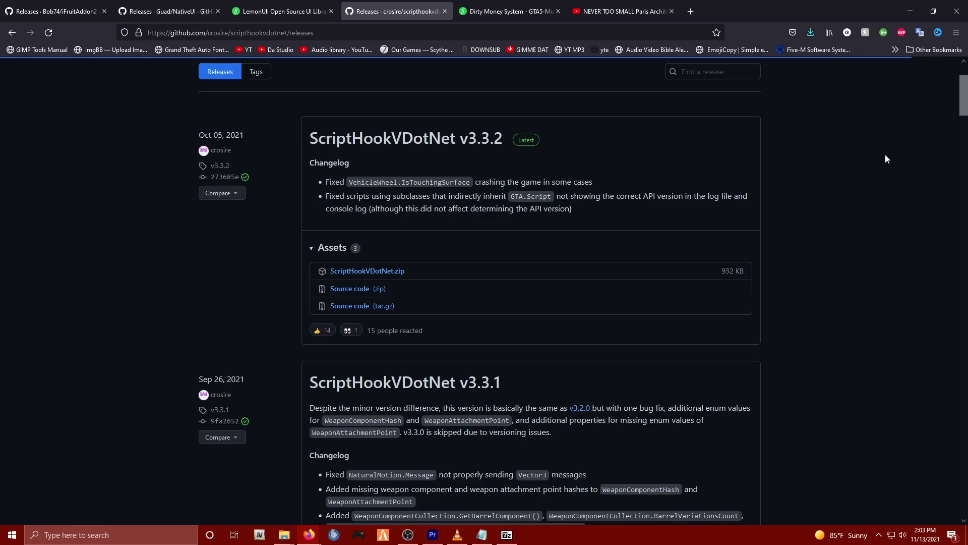
- Minimize Firefox, bring the iFruitAddon2-2.1.0 and NativeUI Release windows forward, and open a new File Explorer
{"action": "left_click", "coordinate": [910, 11]}
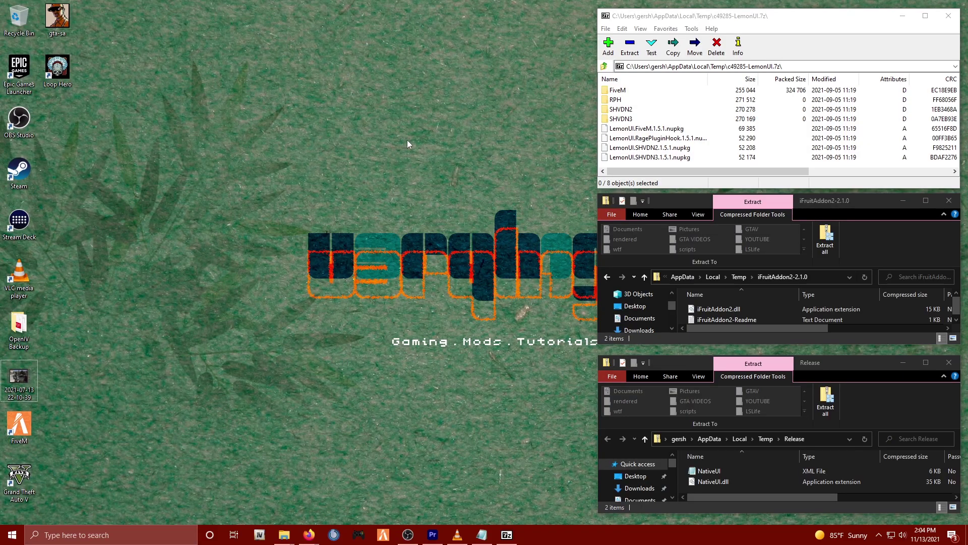
{"action": "left_click", "coordinate": [804, 22]}
{"action": "left_click", "coordinate": [840, 202]}
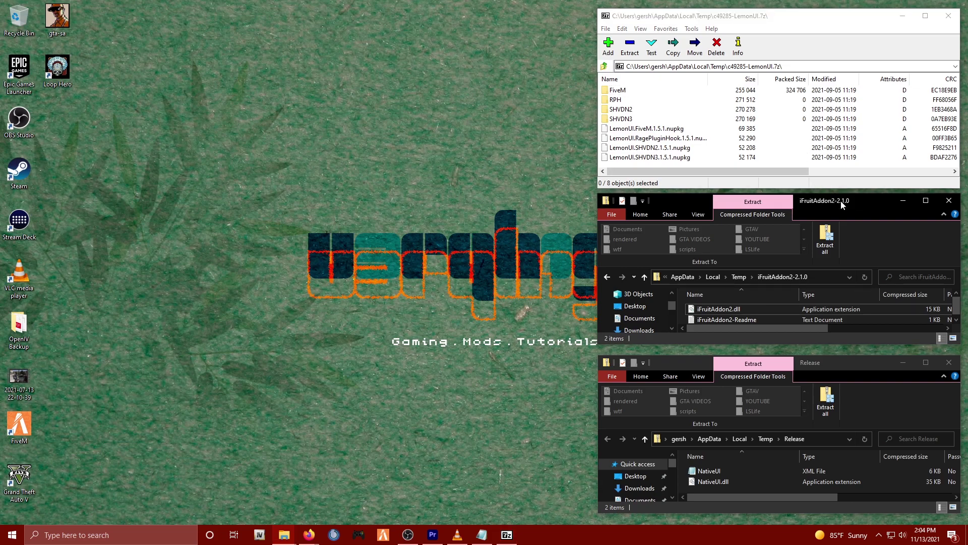
{"action": "left_click", "coordinate": [852, 358]}
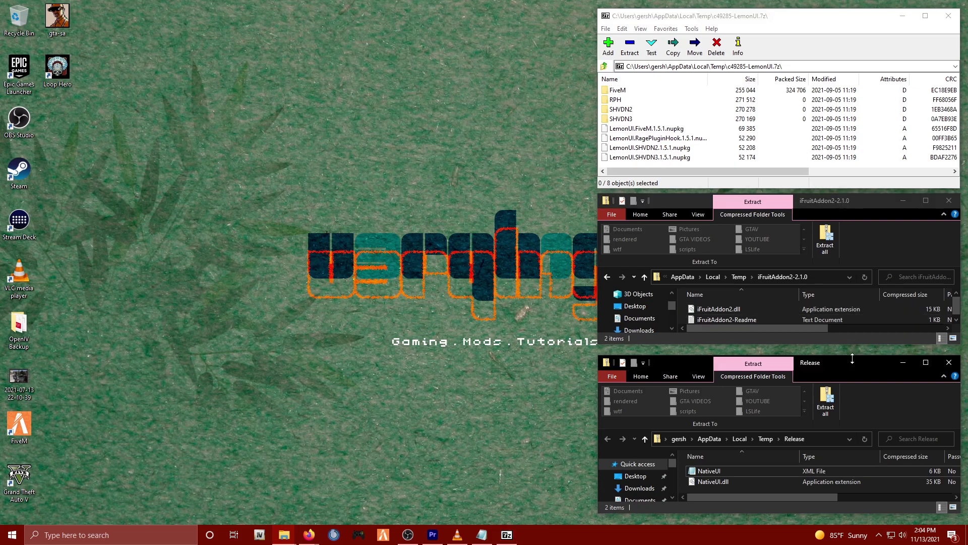
{"action": "right_click", "coordinate": [11, 537]}
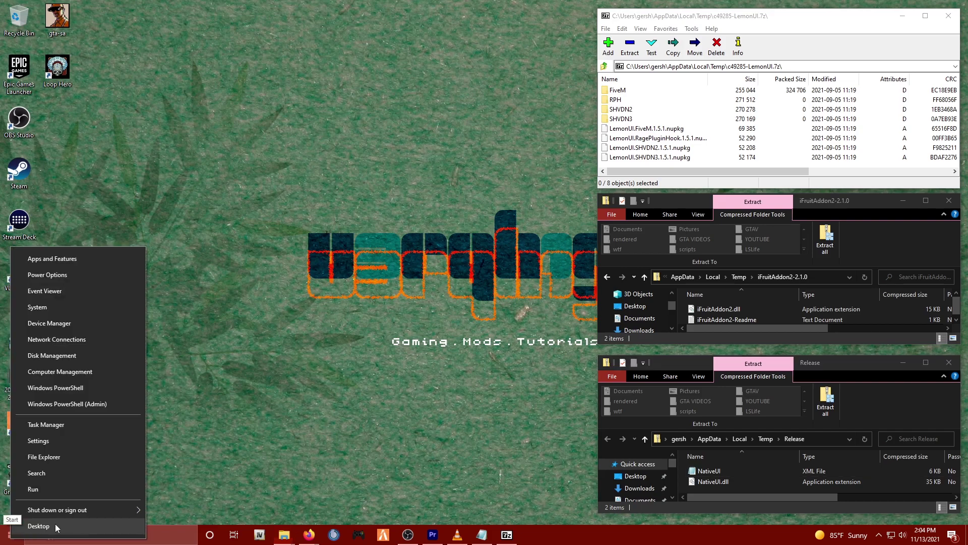
{"action": "left_click", "coordinate": [107, 453]}
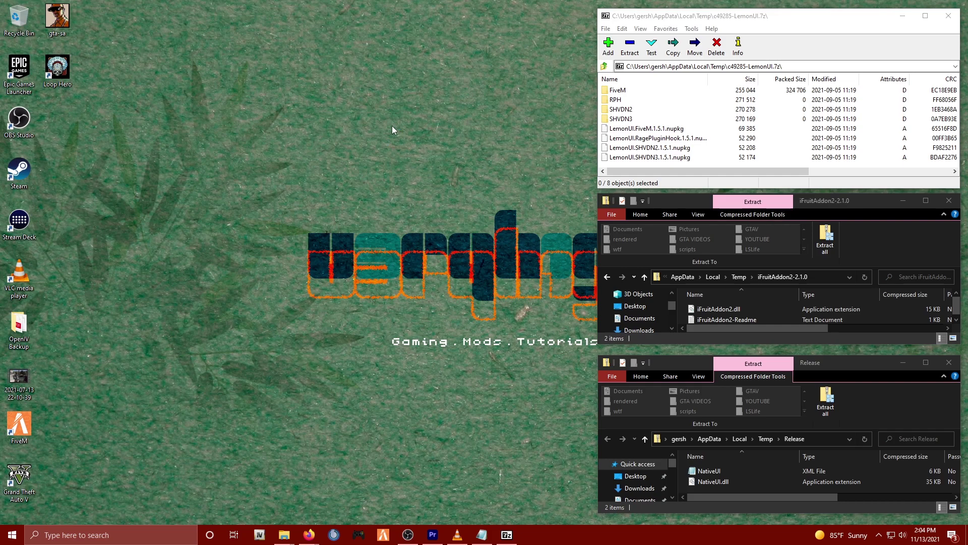
- Stretch the new Explorer window to full screen height on the left side
{"action": "double_click", "coordinate": [240, 2]}
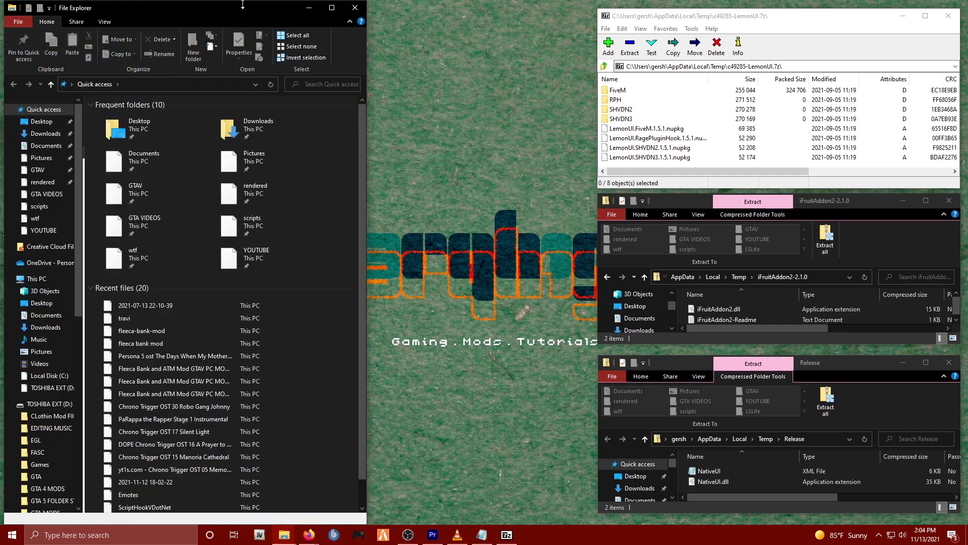
{"action": "key", "text": "super+Left"}
{"action": "key", "text": "super+Up"}
{"action": "double_click", "coordinate": [199, 2]}
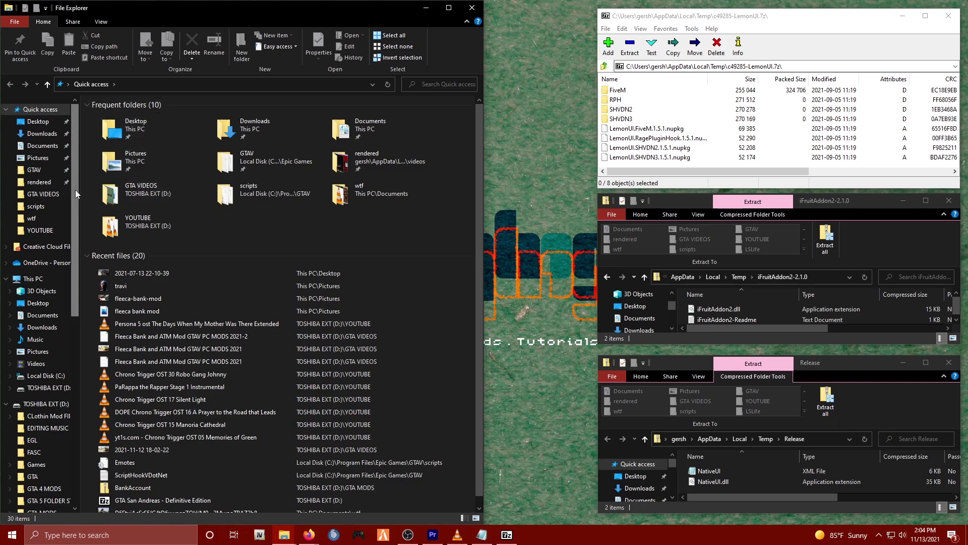
- Open the Program Files folder on Local Disk (C:)
{"action": "scroll", "coordinate": [74, 189], "scroll_direction": "down", "scroll_amount": 3}
{"action": "left_click", "coordinate": [54, 286]}
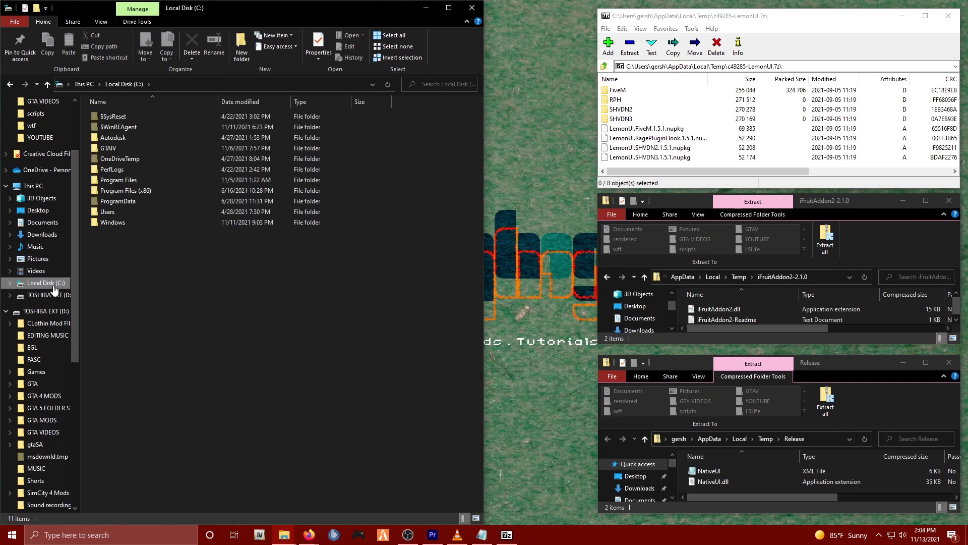
{"action": "double_click", "coordinate": [147, 180]}
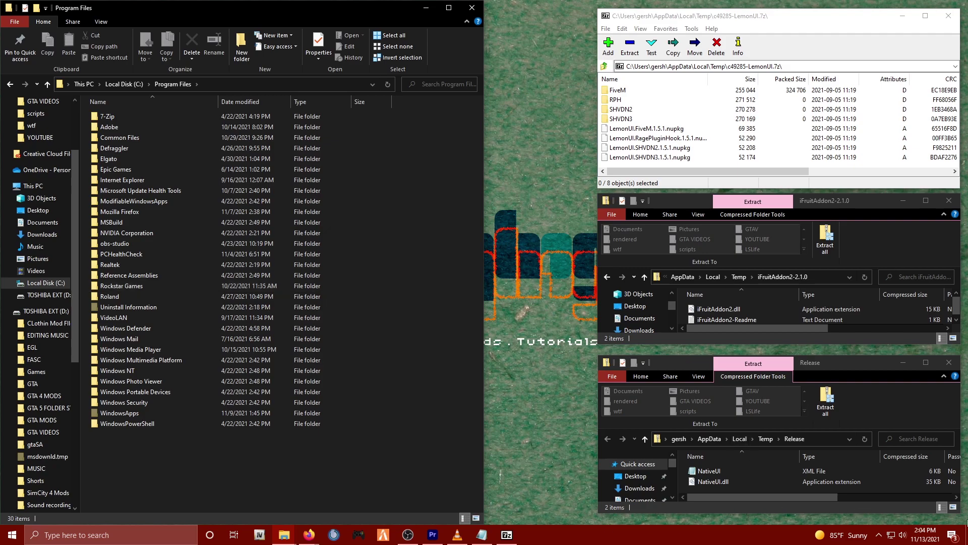
{"action": "left_click", "coordinate": [878, 534]}
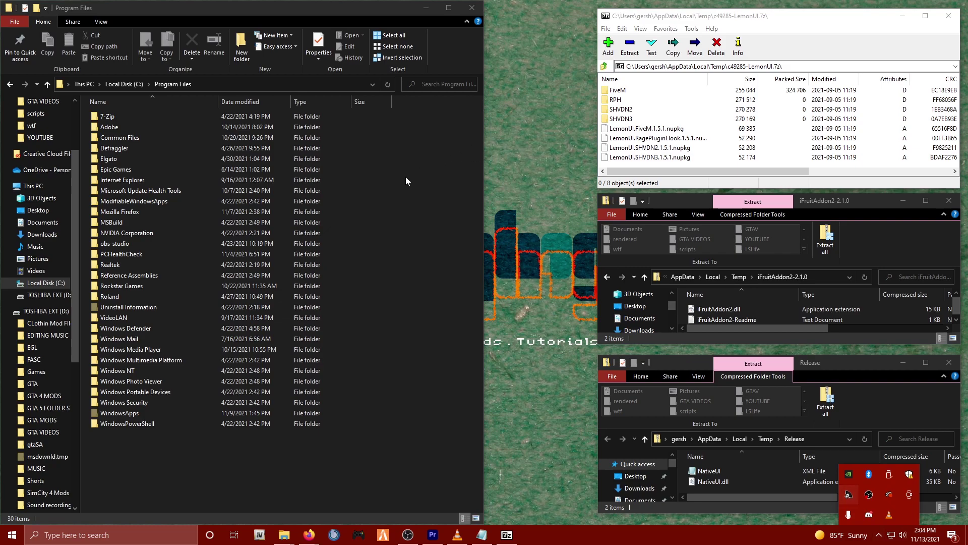
{"action": "left_click", "coordinate": [391, 191]}
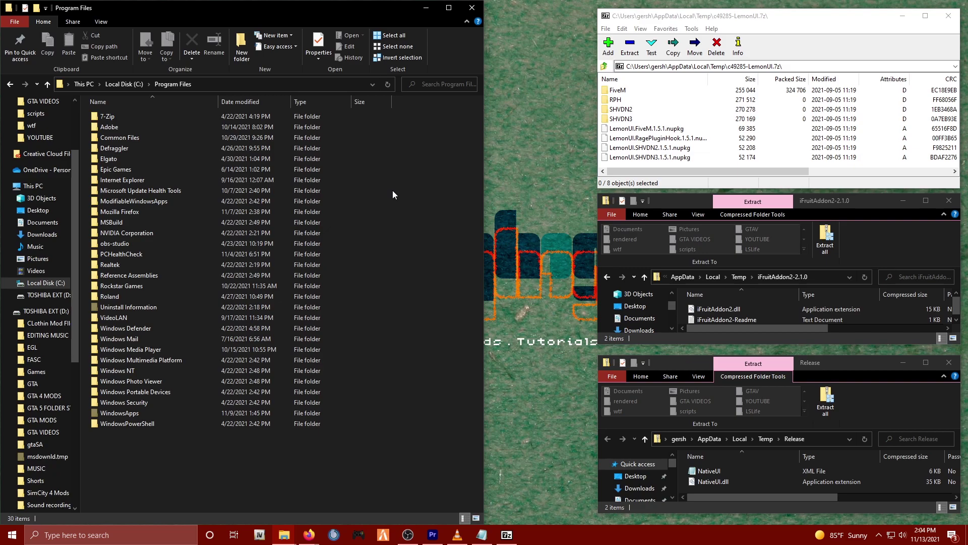
- Navigate into Epic Games\GTAV\scripts and select the LemonUI .nupkg files in the 7-Zip archive
{"action": "right_click", "coordinate": [393, 190]}
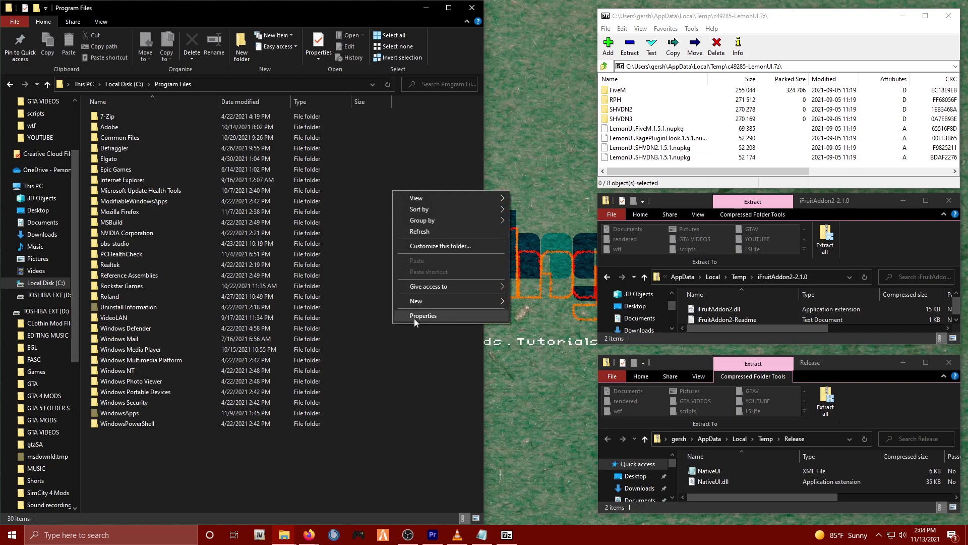
{"action": "left_click", "coordinate": [426, 365]}
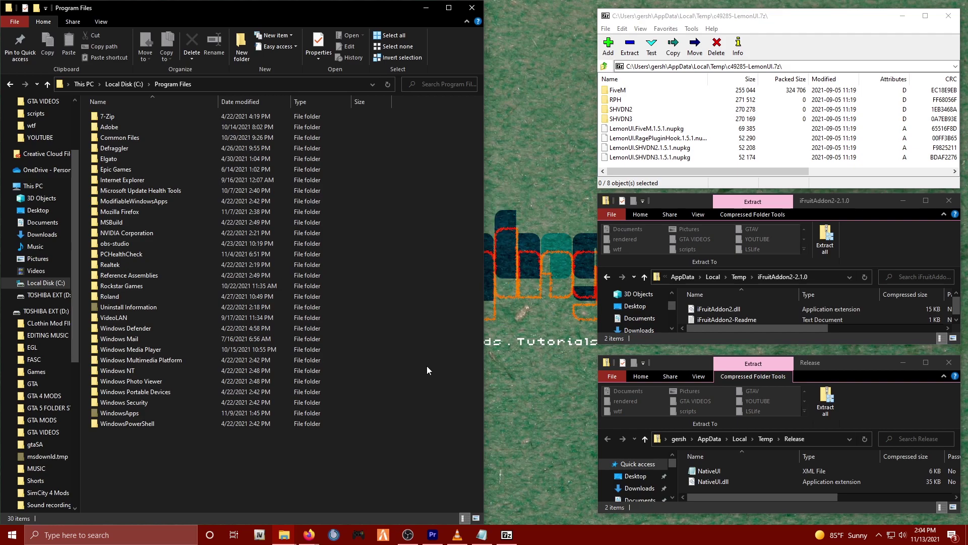
{"action": "left_click", "coordinate": [146, 168]}
{"action": "double_click", "coordinate": [146, 169]}
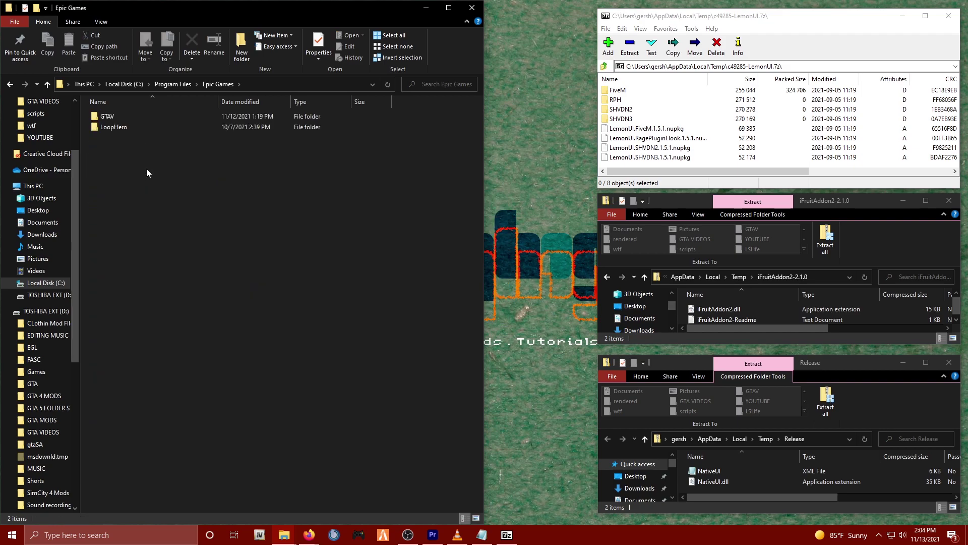
{"action": "double_click", "coordinate": [110, 115]}
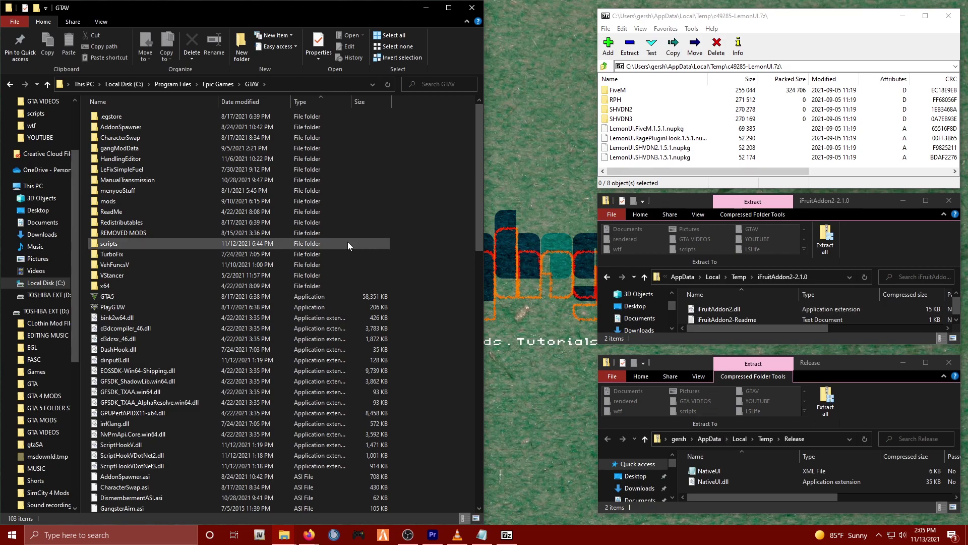
{"action": "double_click", "coordinate": [120, 245]}
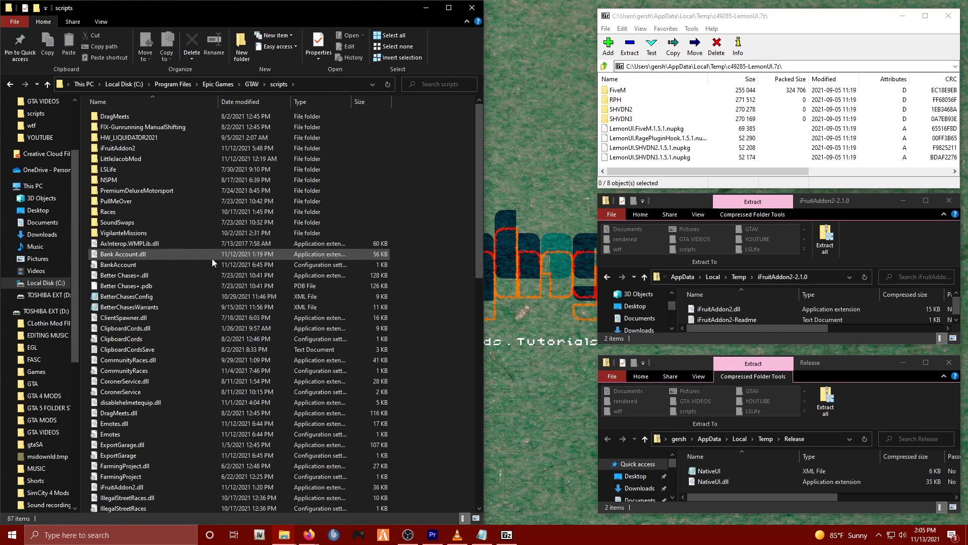
{"action": "left_click", "coordinate": [662, 128]}
{"action": "key", "text": "shift+End"}
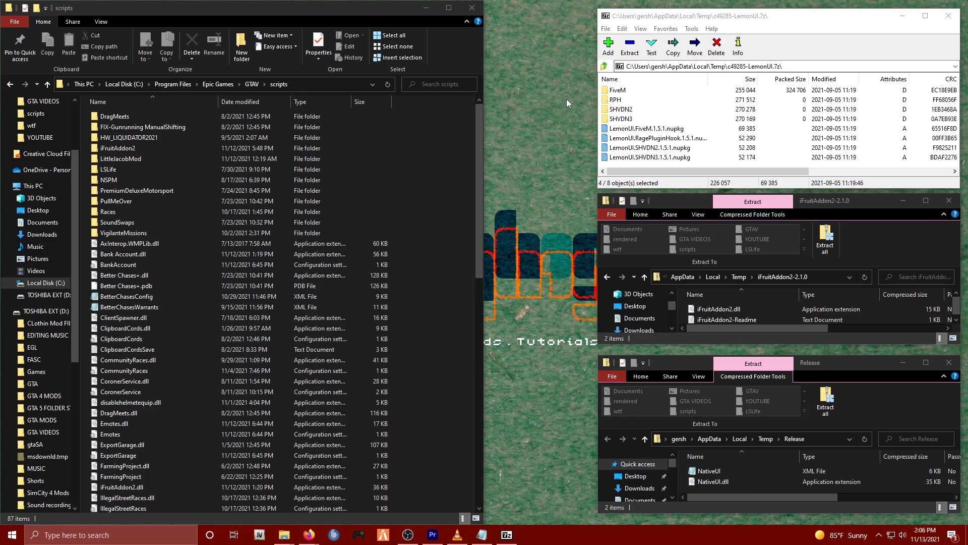
- Copy the three LemonUI SHVDN2 files from the archive into scripts, replacing existing copies
{"action": "left_click", "coordinate": [720, 16]}
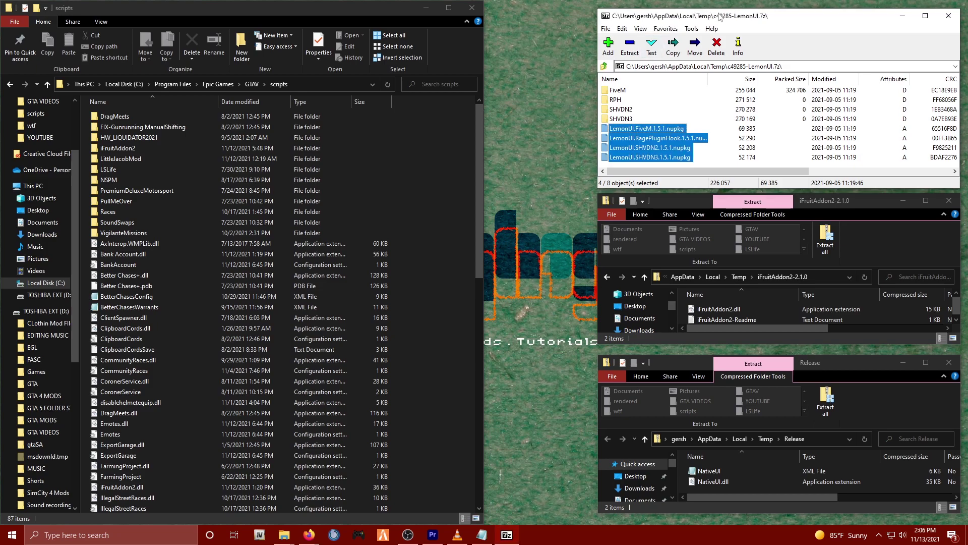
{"action": "left_click", "coordinate": [620, 92]}
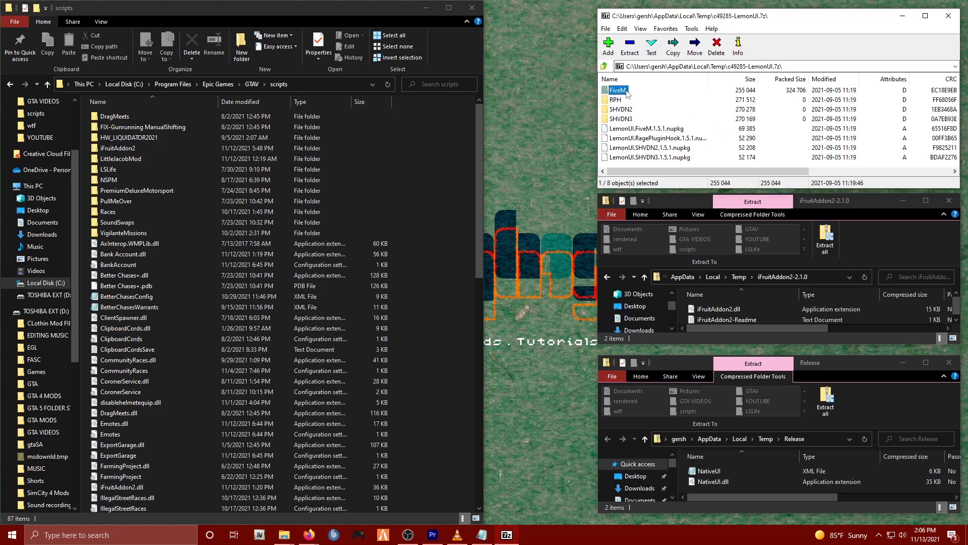
{"action": "left_click", "coordinate": [617, 101]}
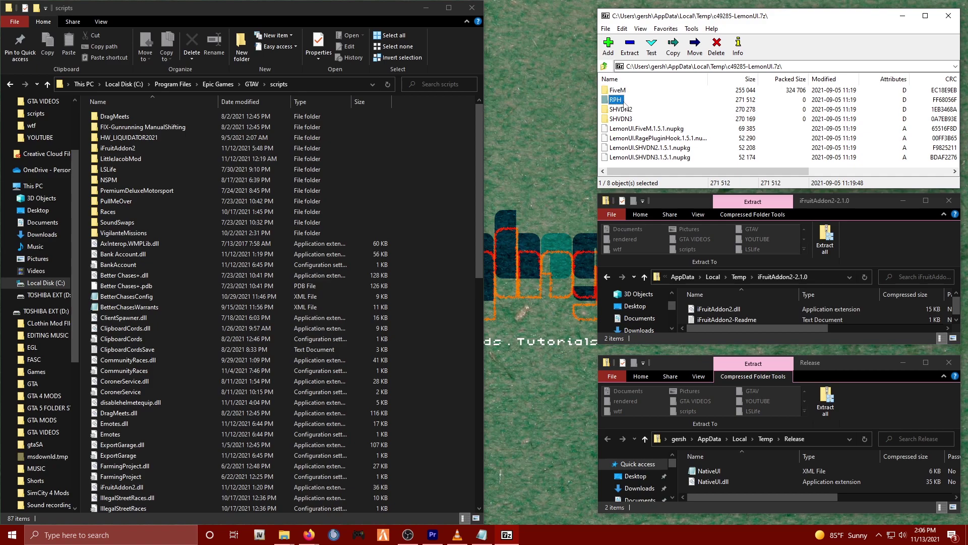
{"action": "left_click", "coordinate": [631, 112]}
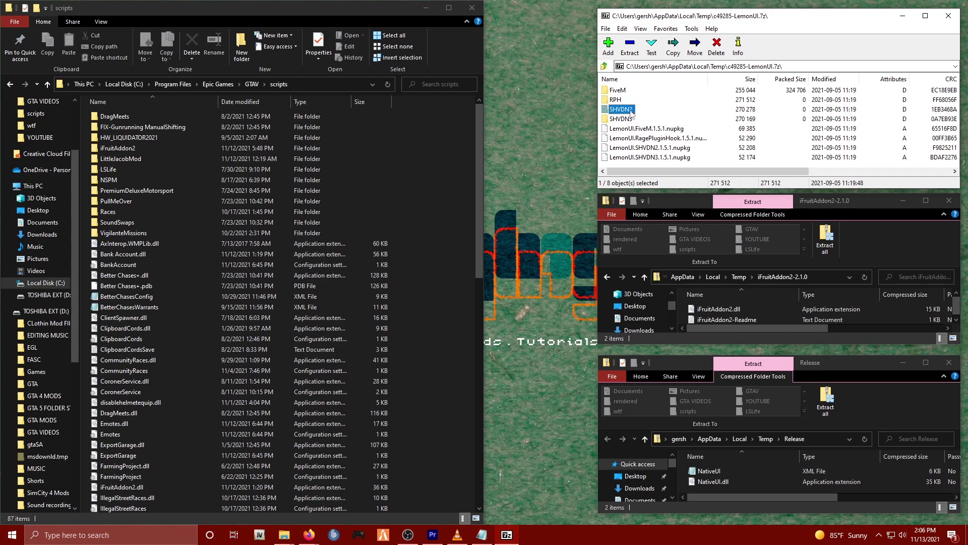
{"action": "left_click", "coordinate": [627, 121]}
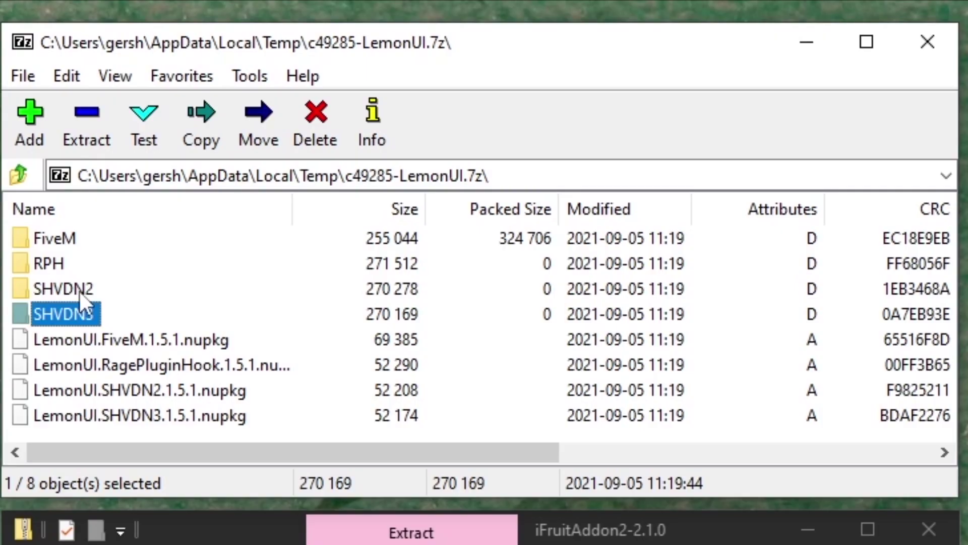
{"action": "left_click", "coordinate": [627, 110]}
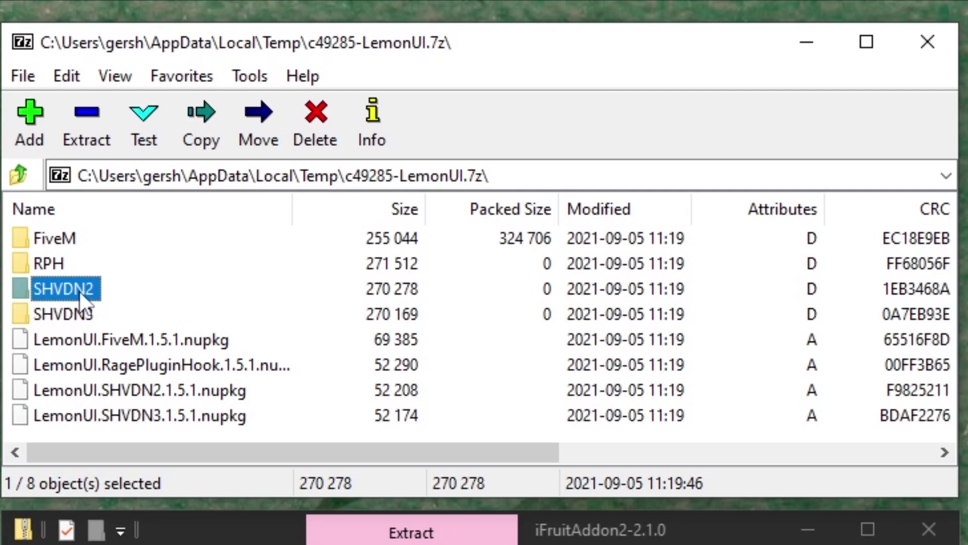
{"action": "double_click", "coordinate": [80, 292]}
{"action": "left_click_drag", "start_coordinate": [132, 326], "coordinate": [314, 314]}
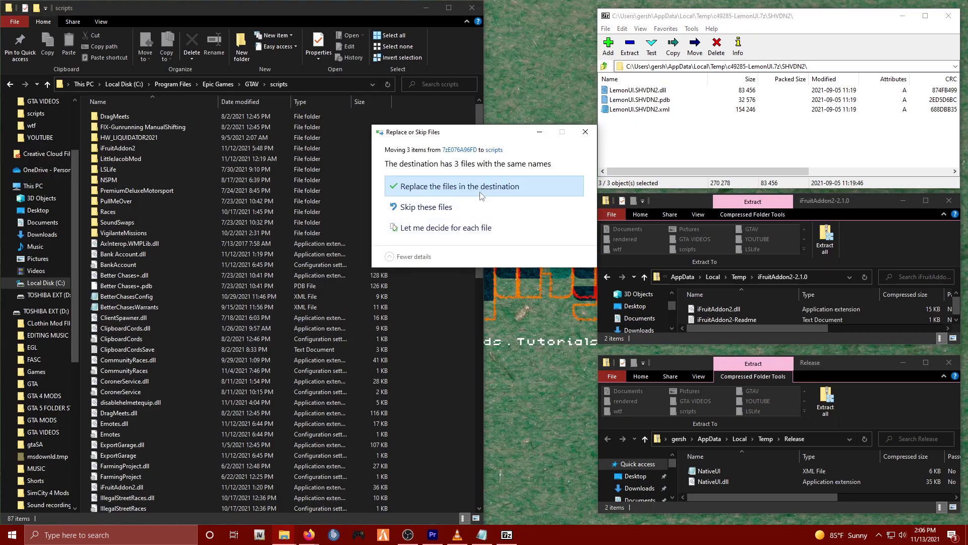
{"action": "left_click", "coordinate": [444, 187]}
- Copy the three LemonUI SHVDN3 files into scripts, overwriting the existing ones
{"action": "left_click", "coordinate": [604, 66]}
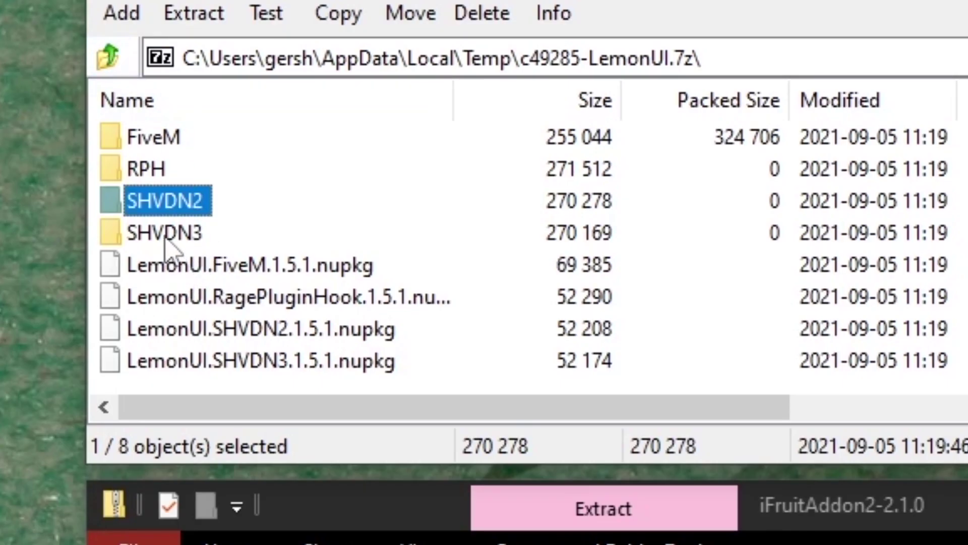
{"action": "double_click", "coordinate": [164, 235]}
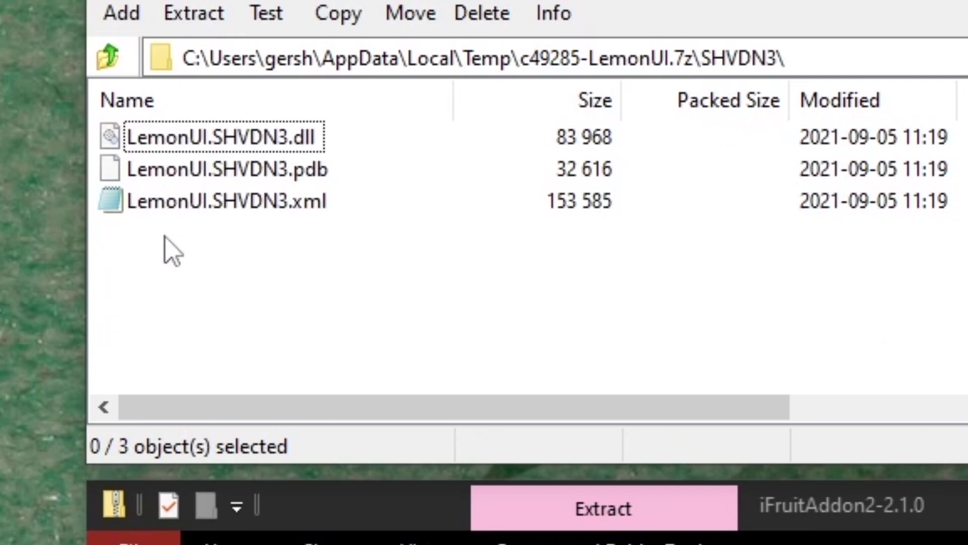
{"action": "left_click_drag", "start_coordinate": [166, 244], "coordinate": [304, 363]}
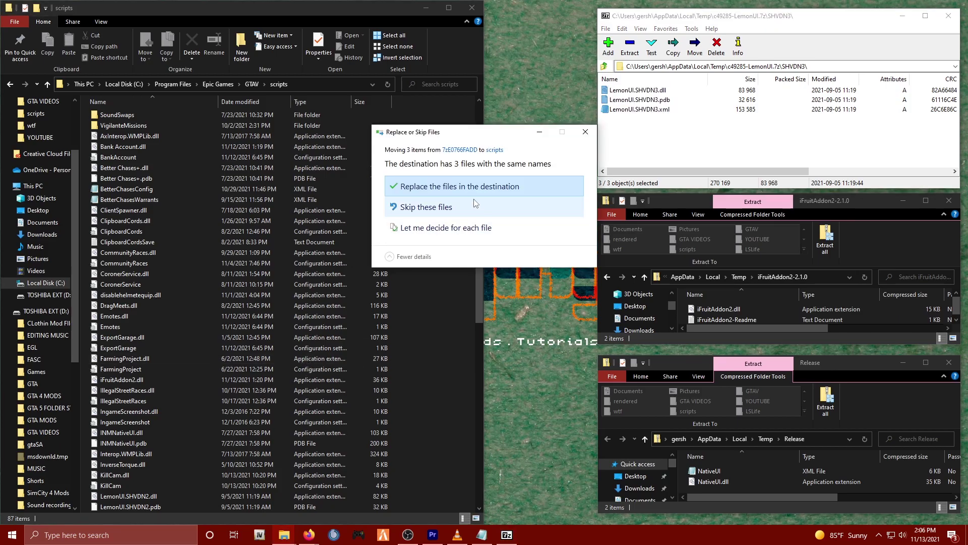
{"action": "left_click", "coordinate": [471, 188]}
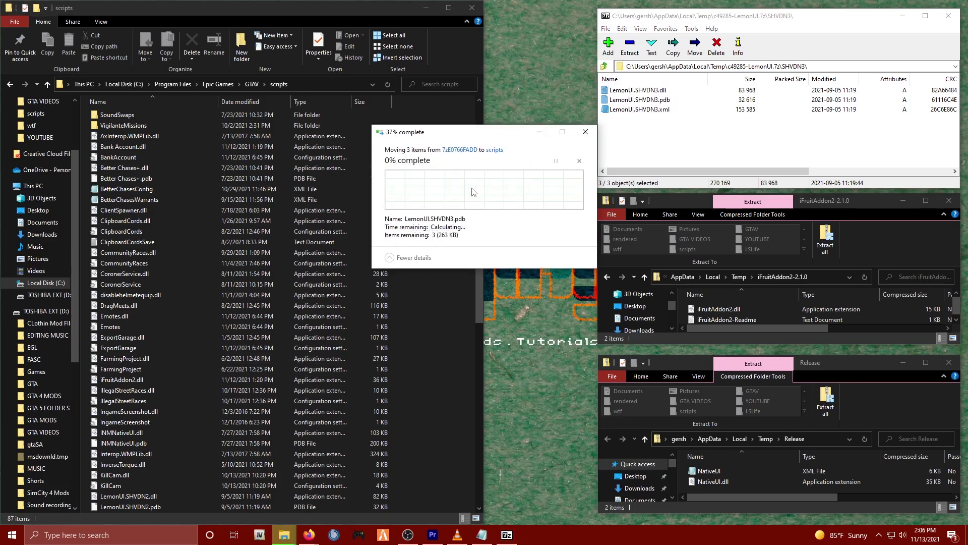
- Close the LemonUI archive, then copy iFruitAddon2.dll into scripts over the old copy and close its window
{"action": "left_click", "coordinate": [956, 23]}
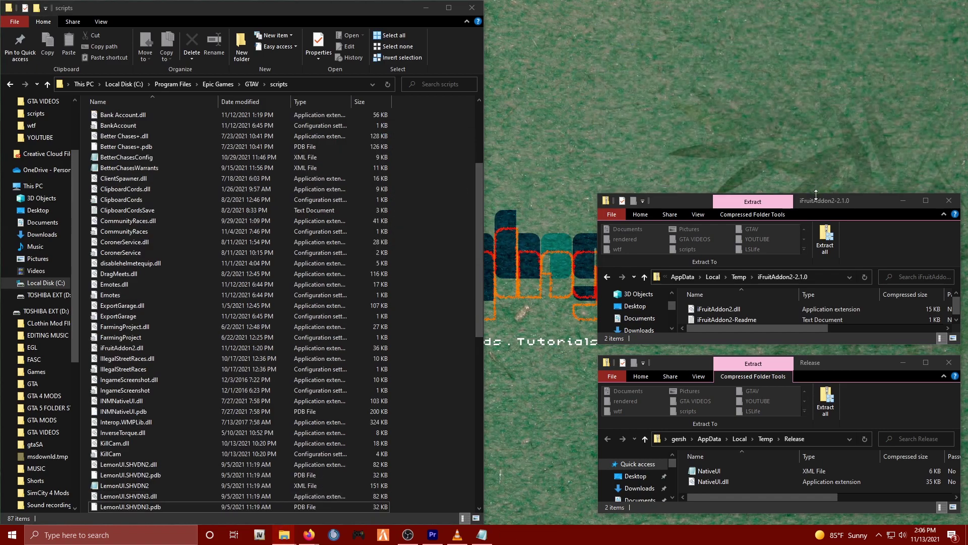
{"action": "left_click_drag", "start_coordinate": [815, 195], "coordinate": [833, 27]}
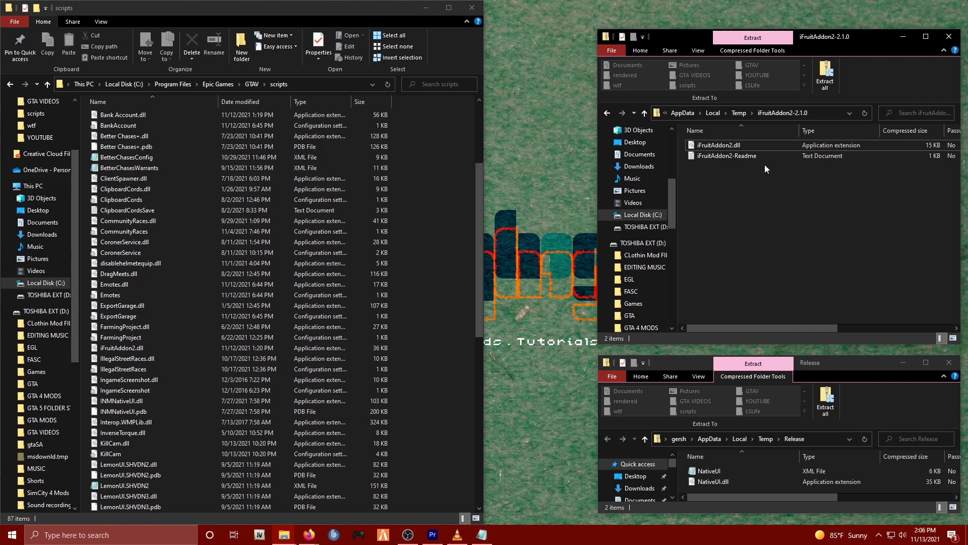
{"action": "left_click", "coordinate": [722, 146]}
{"action": "left_click_drag", "start_coordinate": [593, 290], "coordinate": [198, 376]}
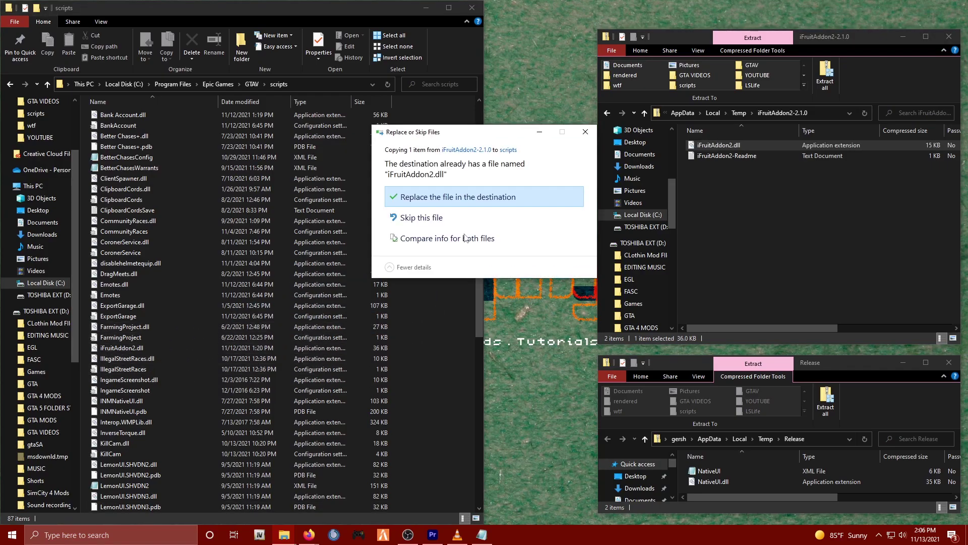
{"action": "left_click", "coordinate": [487, 202]}
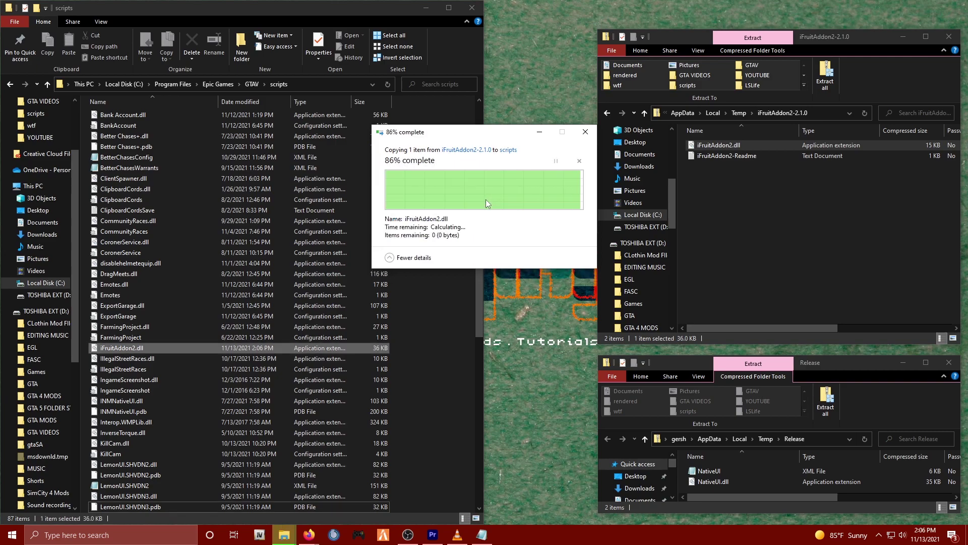
{"action": "left_click", "coordinate": [949, 37]}
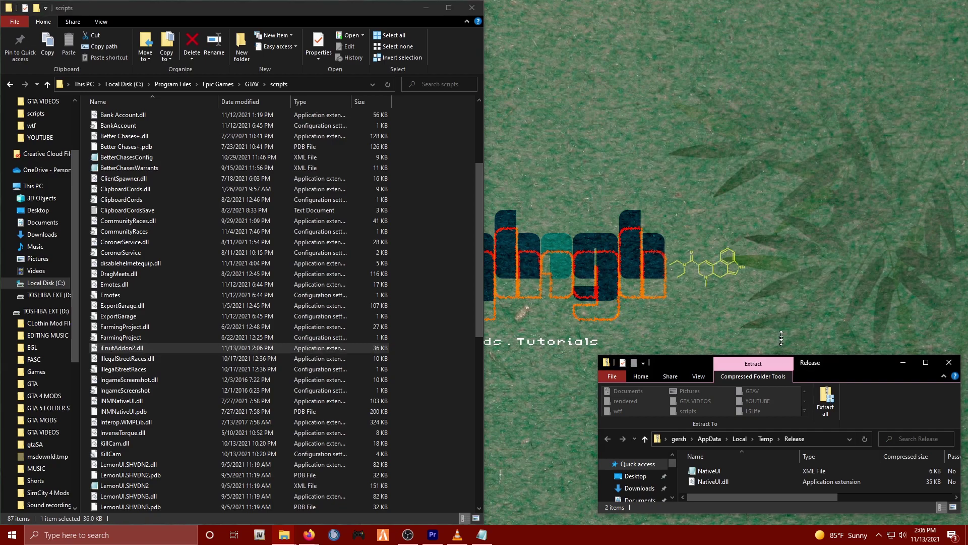
- Copy NativeUI.dll and NativeUI.xml into scripts, replacing older copies, then close the Release window
{"action": "left_click_drag", "start_coordinate": [781, 338], "coordinate": [781, 112]}
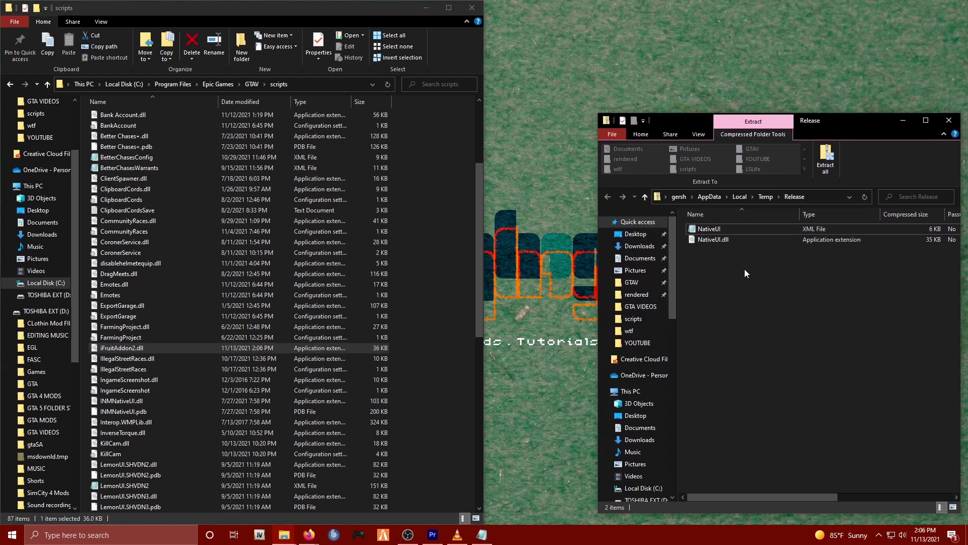
{"action": "left_click_drag", "start_coordinate": [741, 269], "coordinate": [697, 216]}
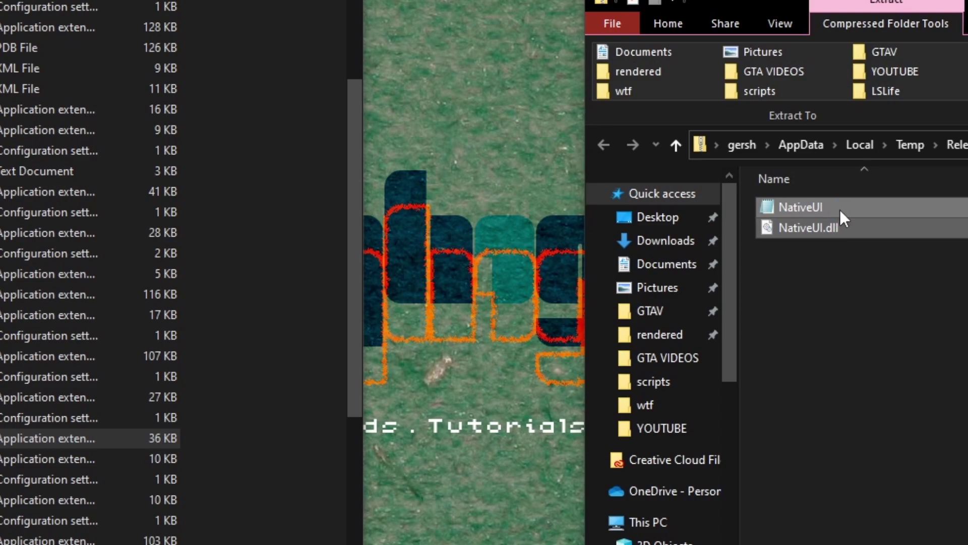
{"action": "left_click_drag", "start_coordinate": [839, 209], "coordinate": [295, 89]}
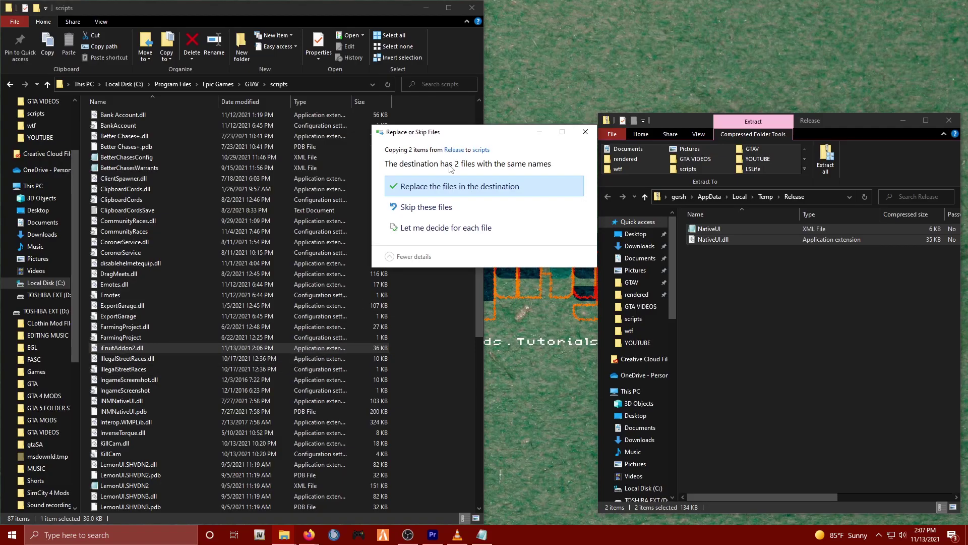
{"action": "left_click", "coordinate": [462, 185]}
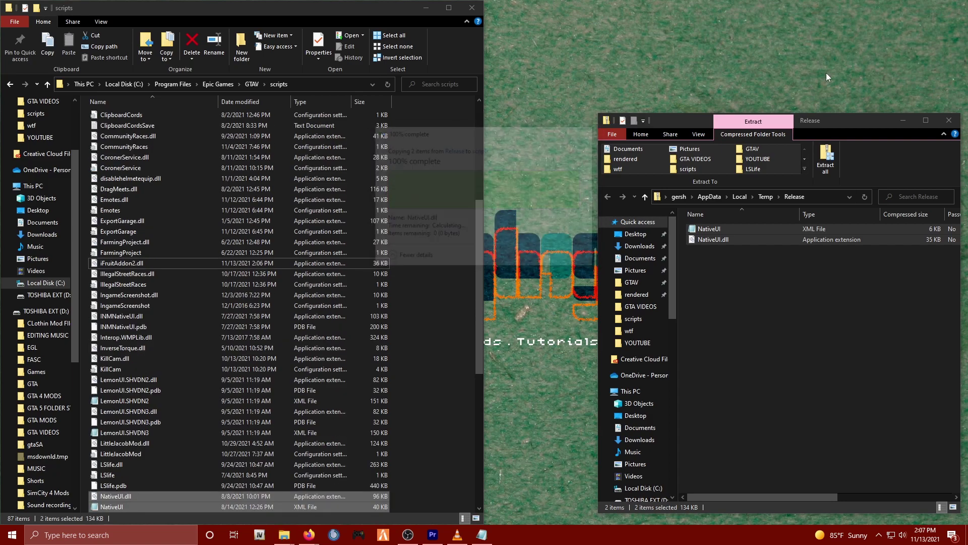
{"action": "left_click", "coordinate": [949, 120]}
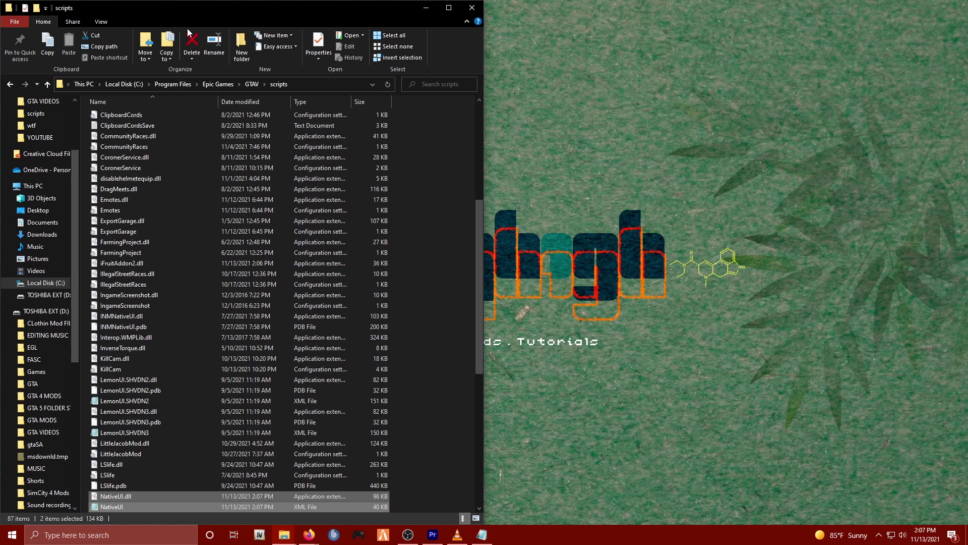
- Return Explorer to GTAV, then save ScriptHookVDotNet.zip from the v3.3.2 GitHub release
{"action": "left_click", "coordinate": [11, 87]}
{"action": "mouse_move", "coordinate": [306, 539]}
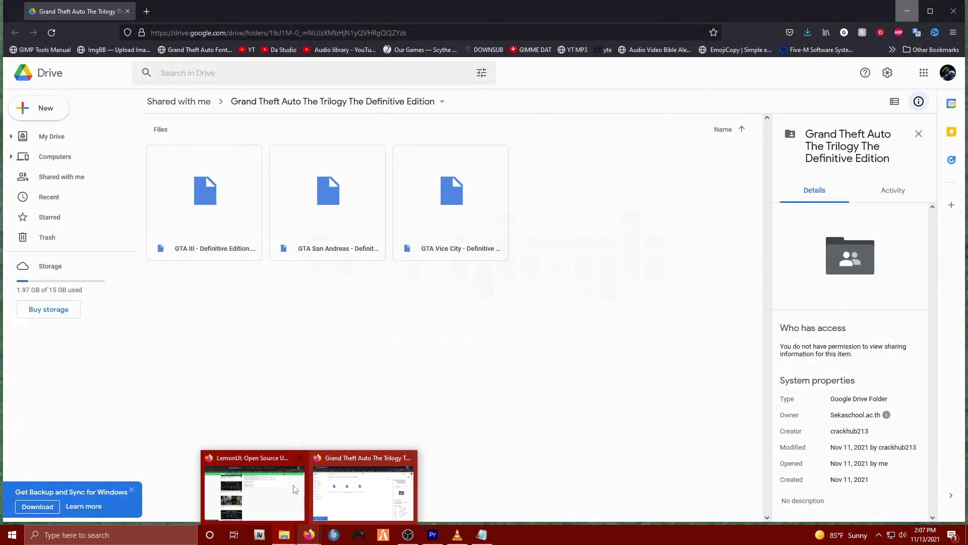
{"action": "left_click", "coordinate": [255, 491]}
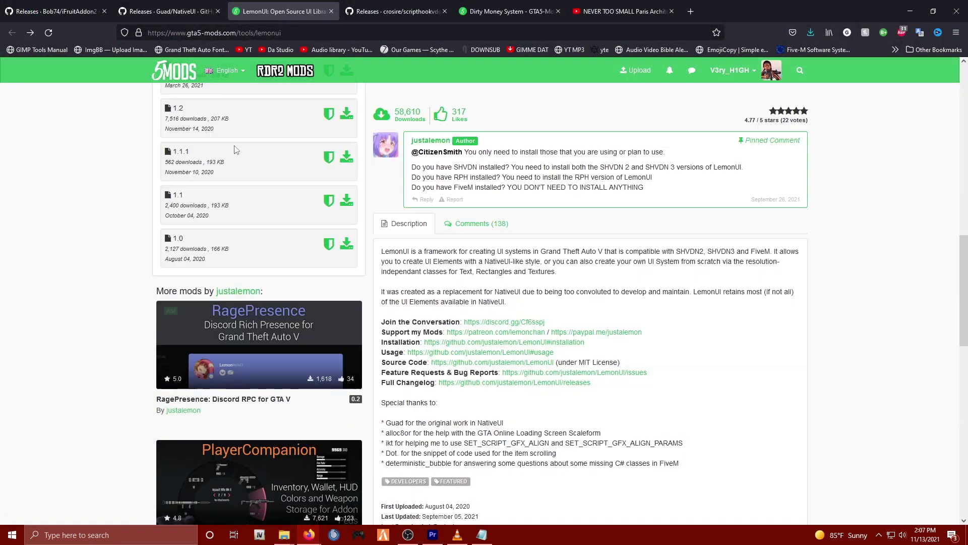
{"action": "left_click", "coordinate": [382, 12]}
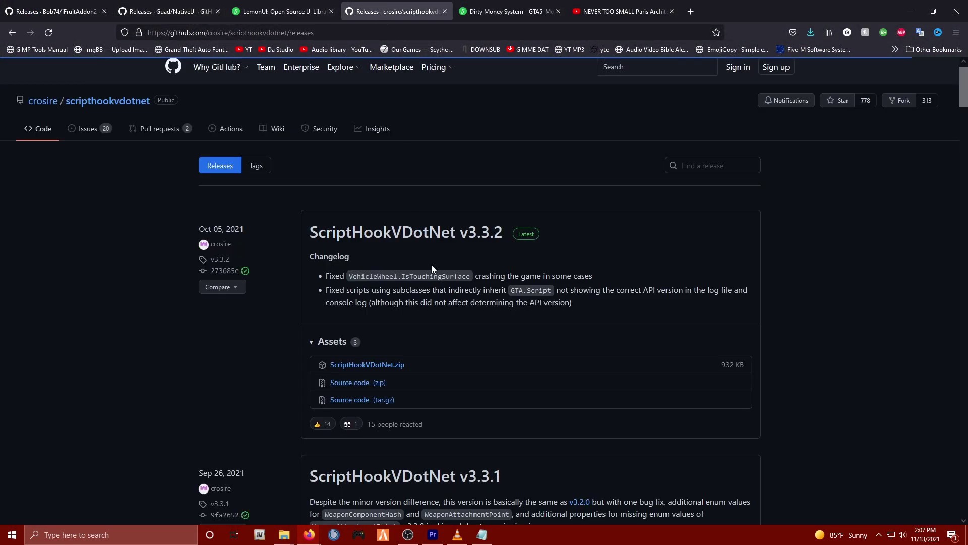
{"action": "left_click", "coordinate": [375, 371]}
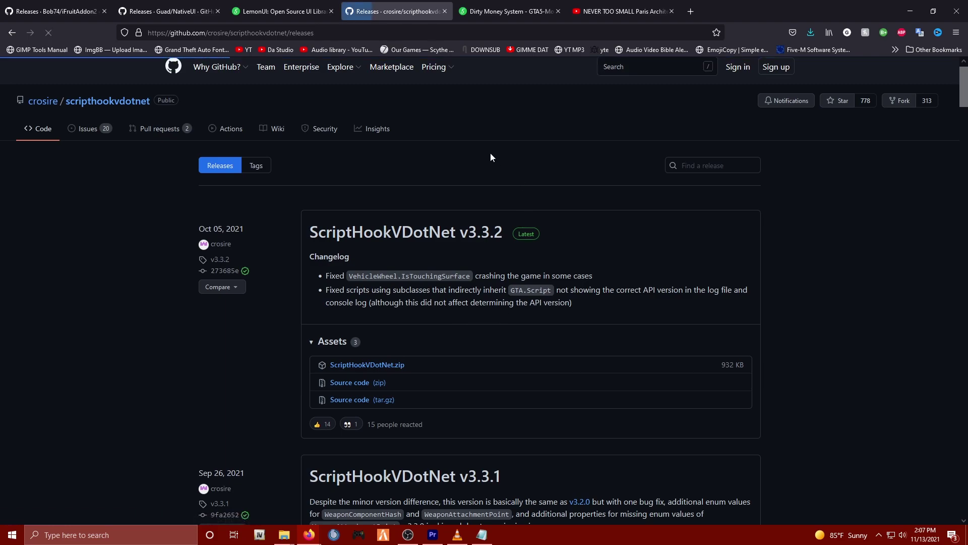
{"action": "left_click", "coordinate": [479, 227]}
{"action": "key", "text": "Return"}
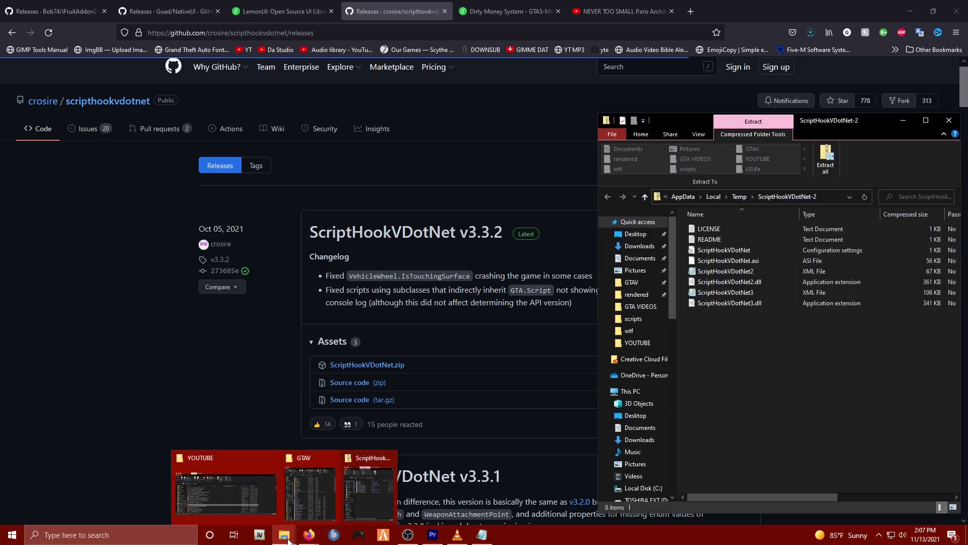
- Drag the six ScriptHookVDotNet files from the zip into the main GTAV folder, replacing older versions
{"action": "left_click", "coordinate": [910, 11]}
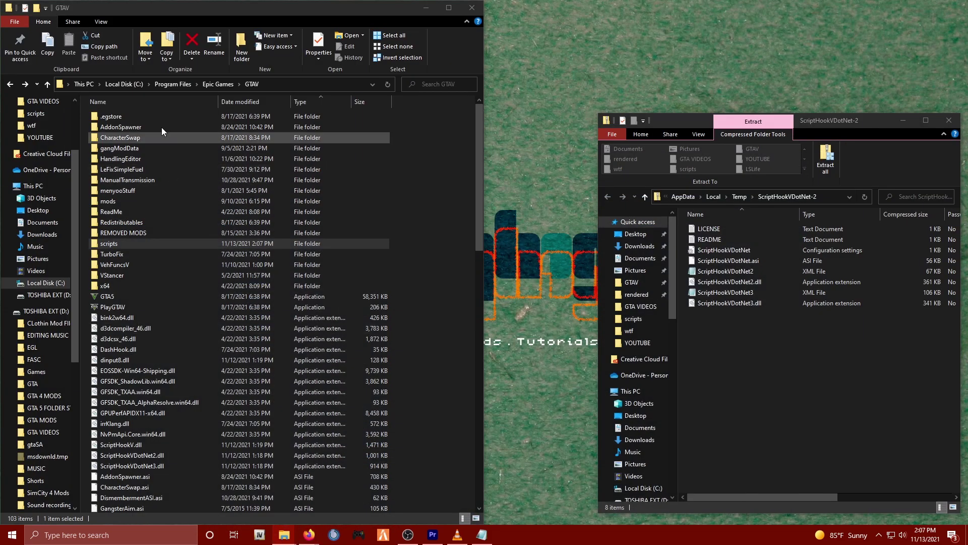
{"action": "left_click", "coordinate": [251, 84]}
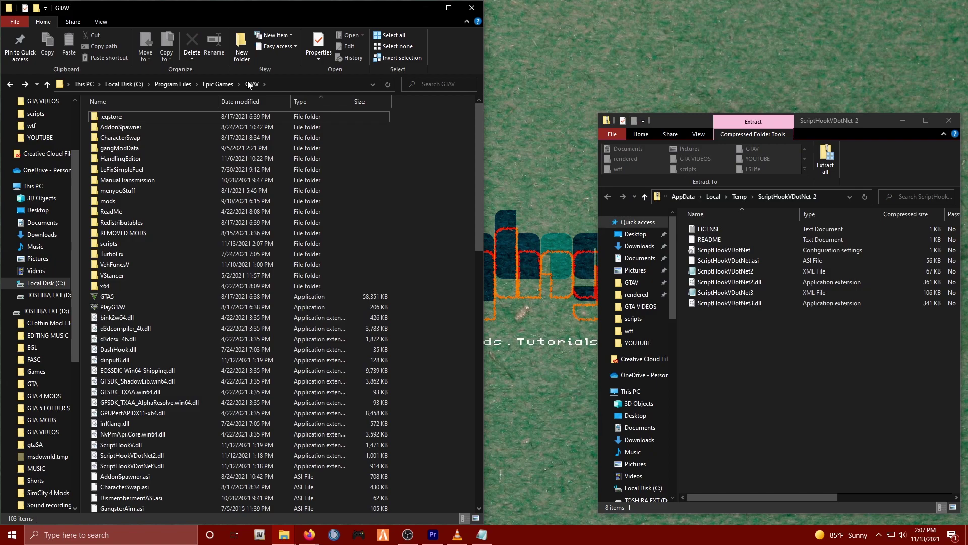
{"action": "double_click", "coordinate": [141, 244]}
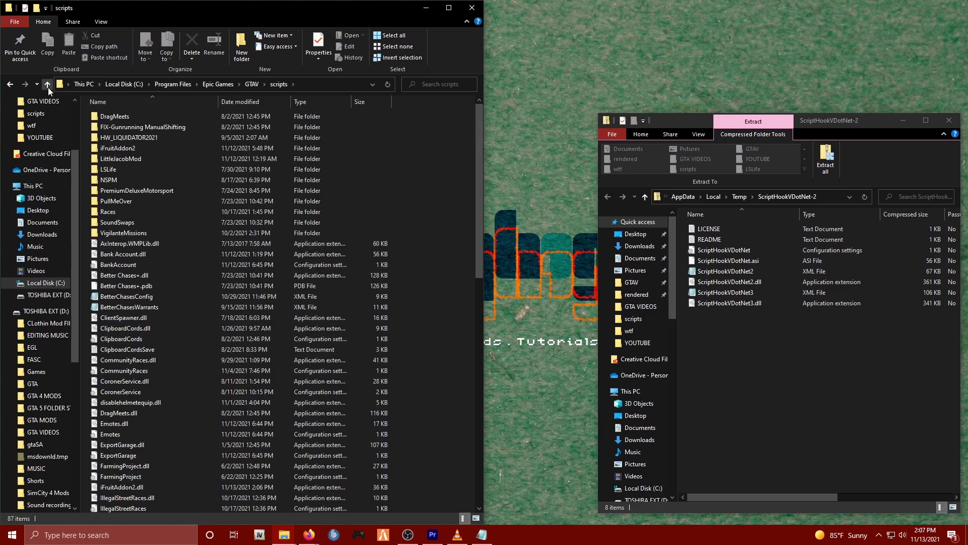
{"action": "left_click", "coordinate": [250, 86]}
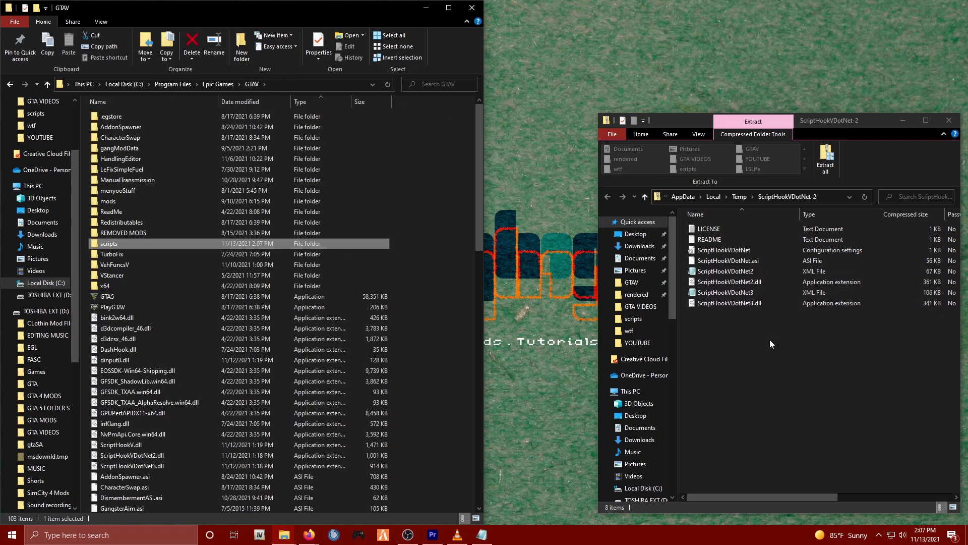
{"action": "left_click_drag", "start_coordinate": [769, 340], "coordinate": [703, 254]}
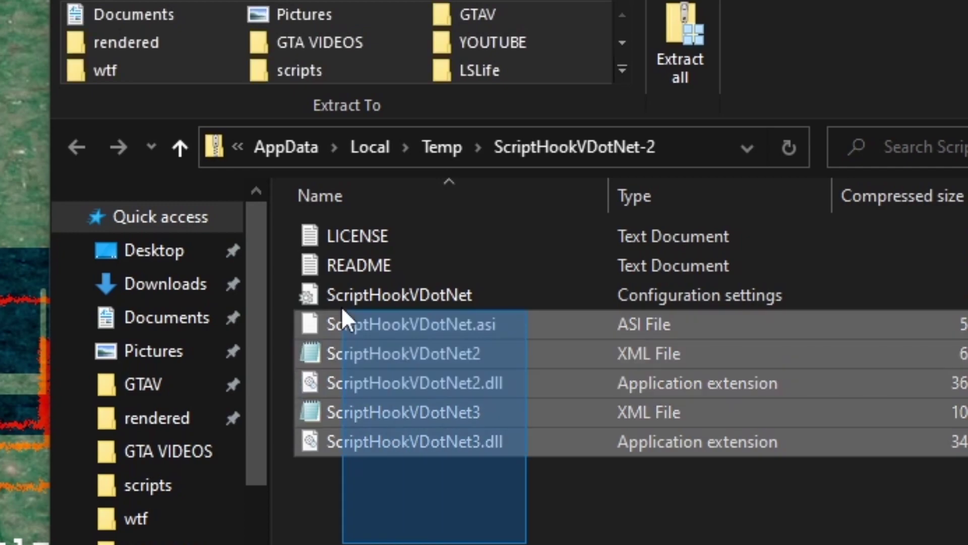
{"action": "left_click_drag", "start_coordinate": [341, 307], "coordinate": [338, 292]}
{"action": "left_click", "coordinate": [354, 237], "text": "ctrl"}
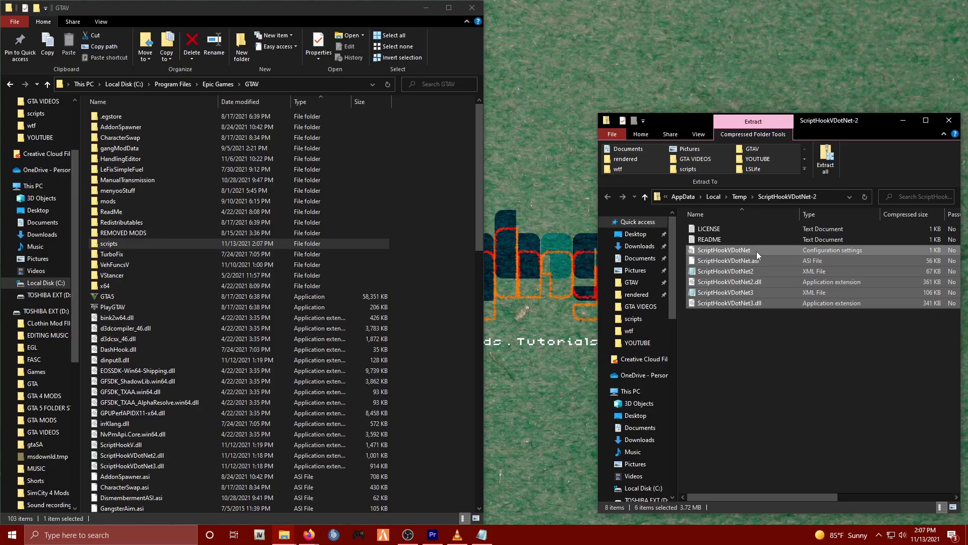
{"action": "left_click_drag", "start_coordinate": [488, 299], "coordinate": [0, 544]}
{"action": "left_click_drag", "start_coordinate": [469, 368], "coordinate": [244, 414]}
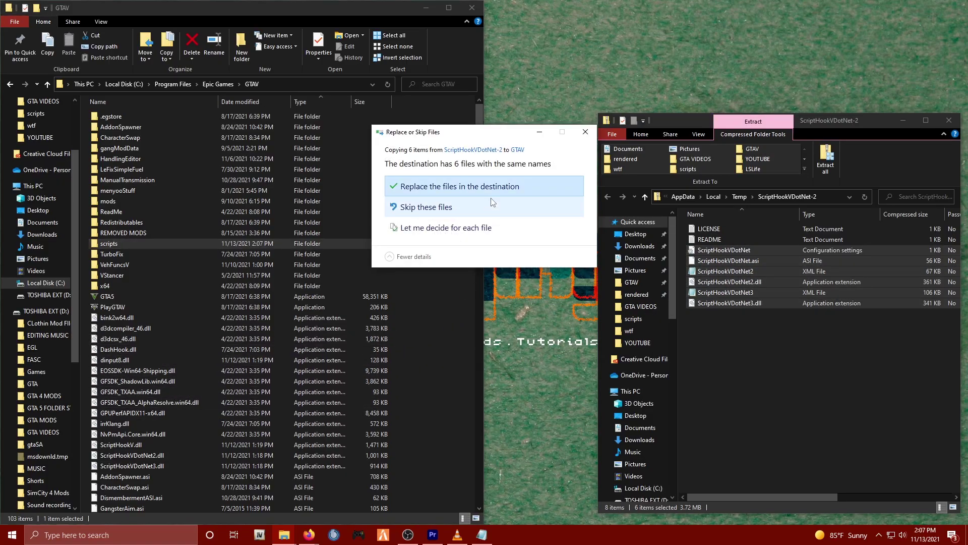
{"action": "left_click", "coordinate": [489, 195]}
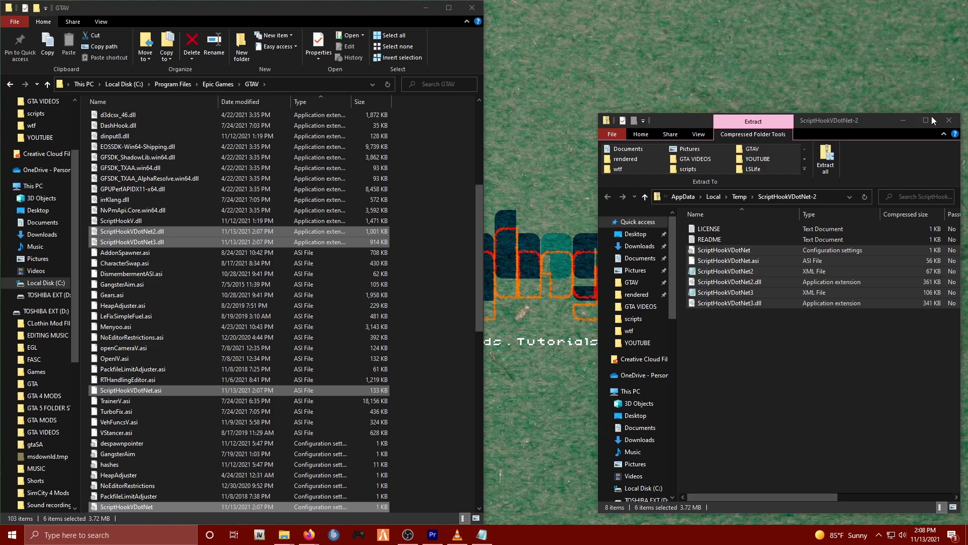
- Deselect files in ScriptHookVDotNet-2, then minimize both the ScriptHookVDotNet-2 and GTAV Explorer windows
{"action": "left_click", "coordinate": [876, 429]}
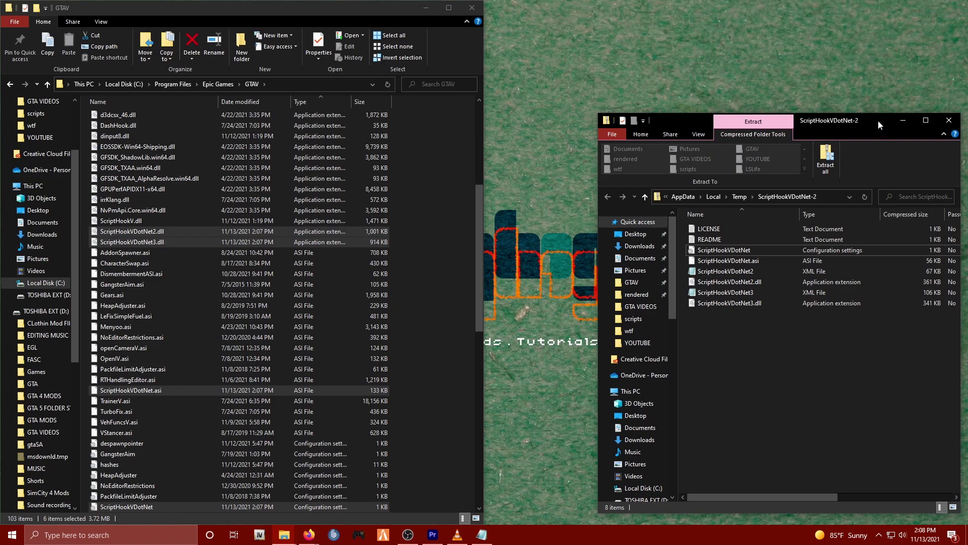
{"action": "left_click", "coordinate": [903, 120]}
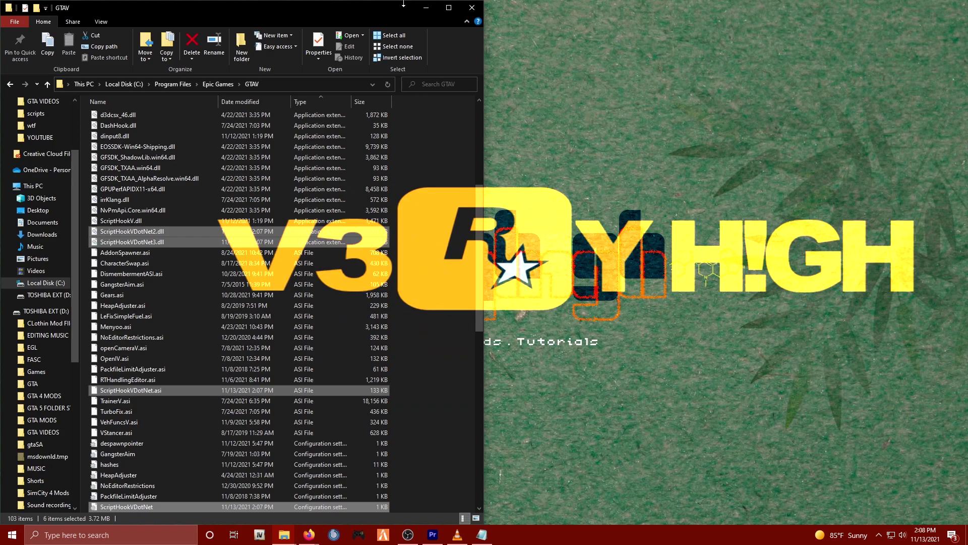
{"action": "left_click", "coordinate": [425, 7]}
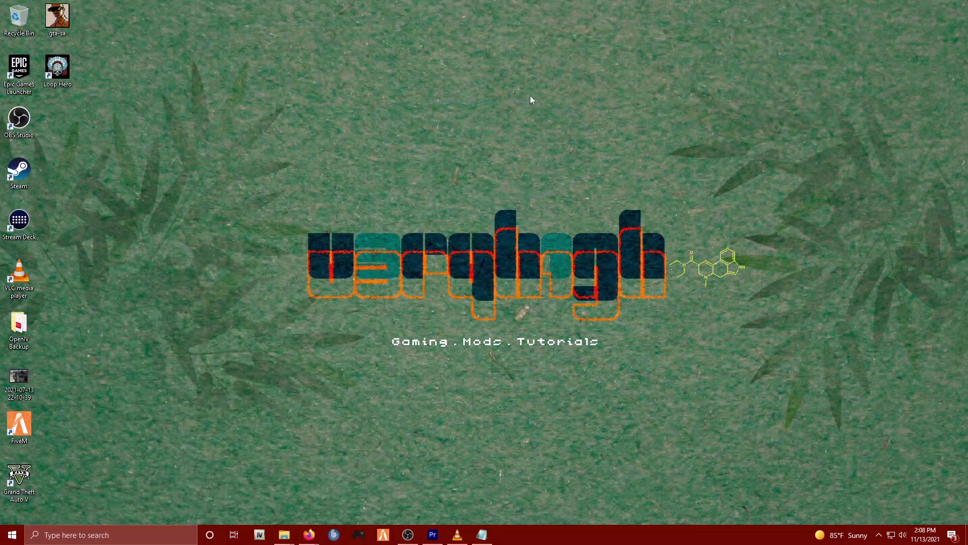